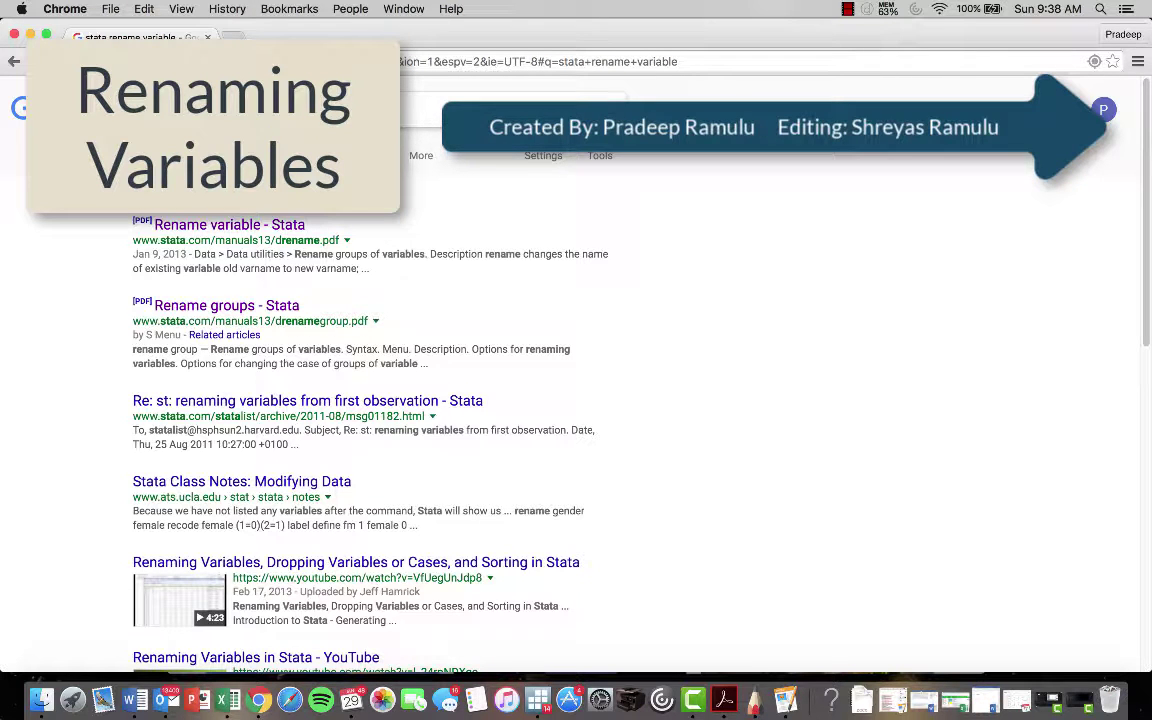
Open the 'Rename variable - Stata' manual, then follow its link to the '[D] rename group' manual.
{"action": "left_click", "coordinate": [219, 229]}
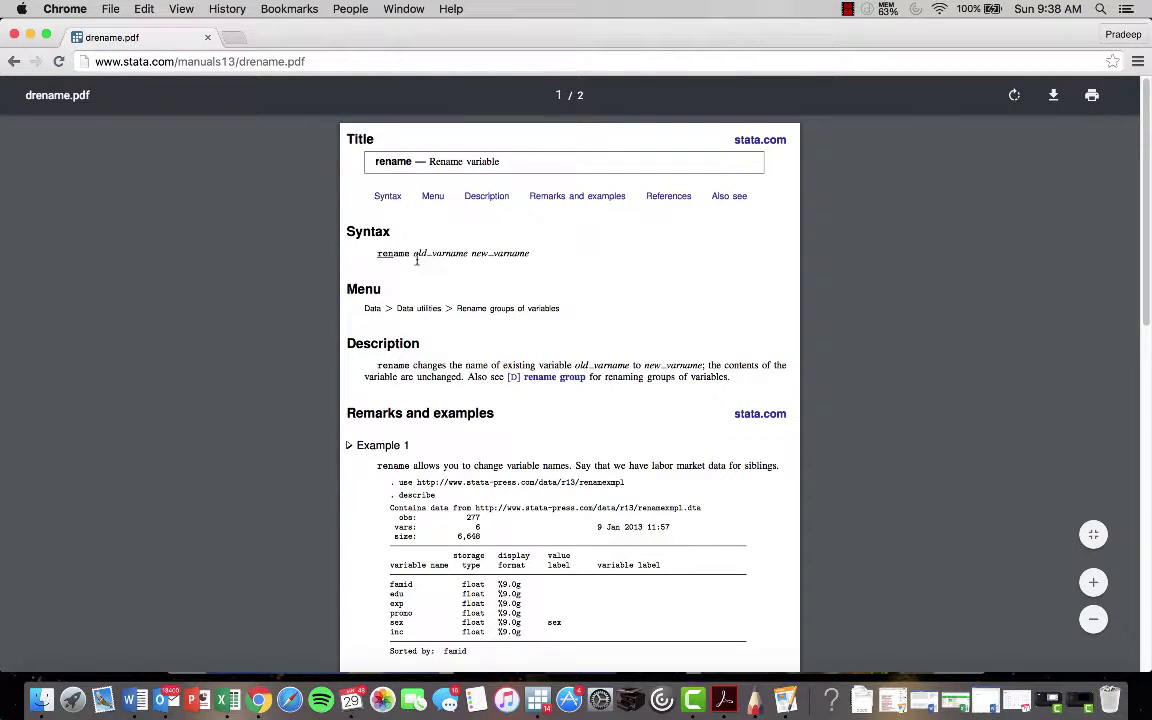
{"action": "left_click", "coordinate": [537, 378]}
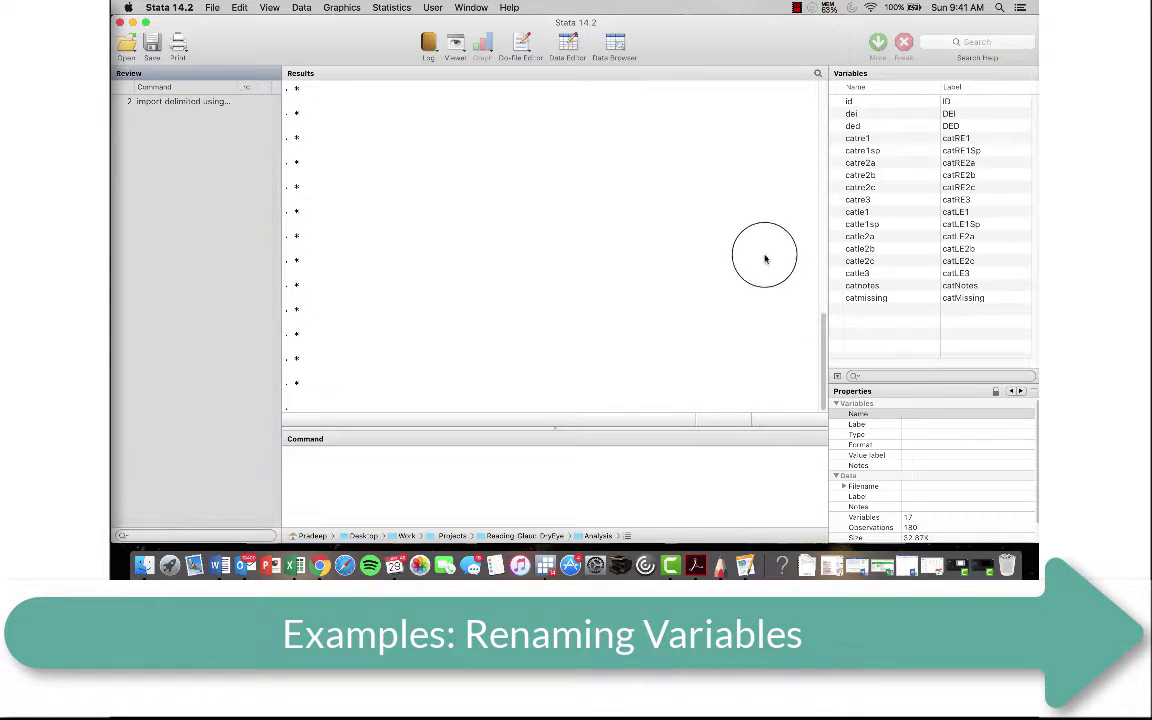
Bring the CATARACT GRADING FORM document in Word to the front.
{"action": "left_click", "coordinate": [219, 566]}
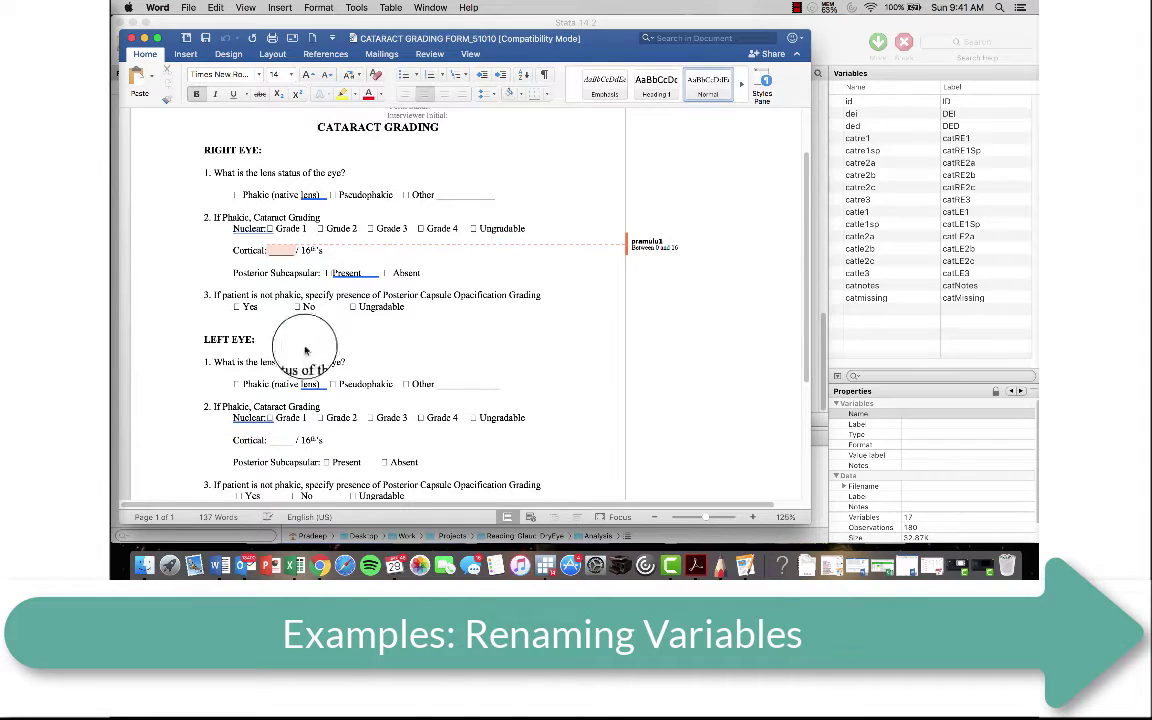
Switch back to Stata and put the cursor in the Command window.
{"action": "left_click", "coordinate": [824, 338]}
{"action": "left_click", "coordinate": [449, 458]}
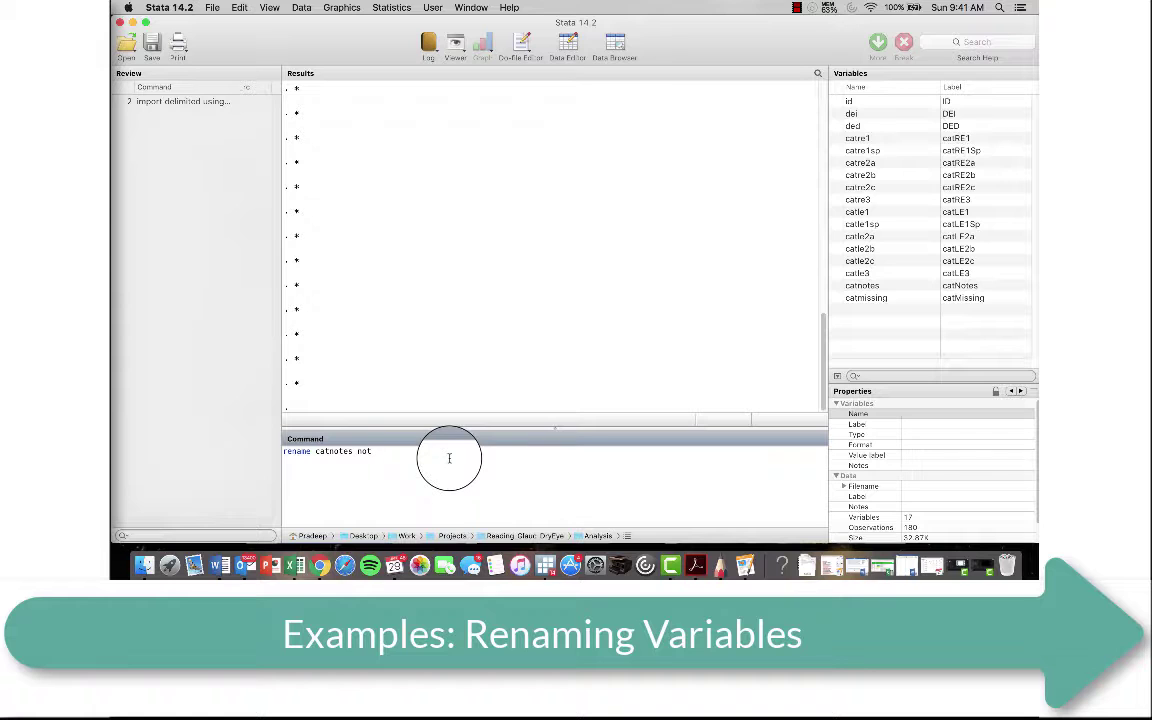
Run 'rename catnotes notes' and 'rename catmissing missing'.
{"action": "key", "text": "Return"}
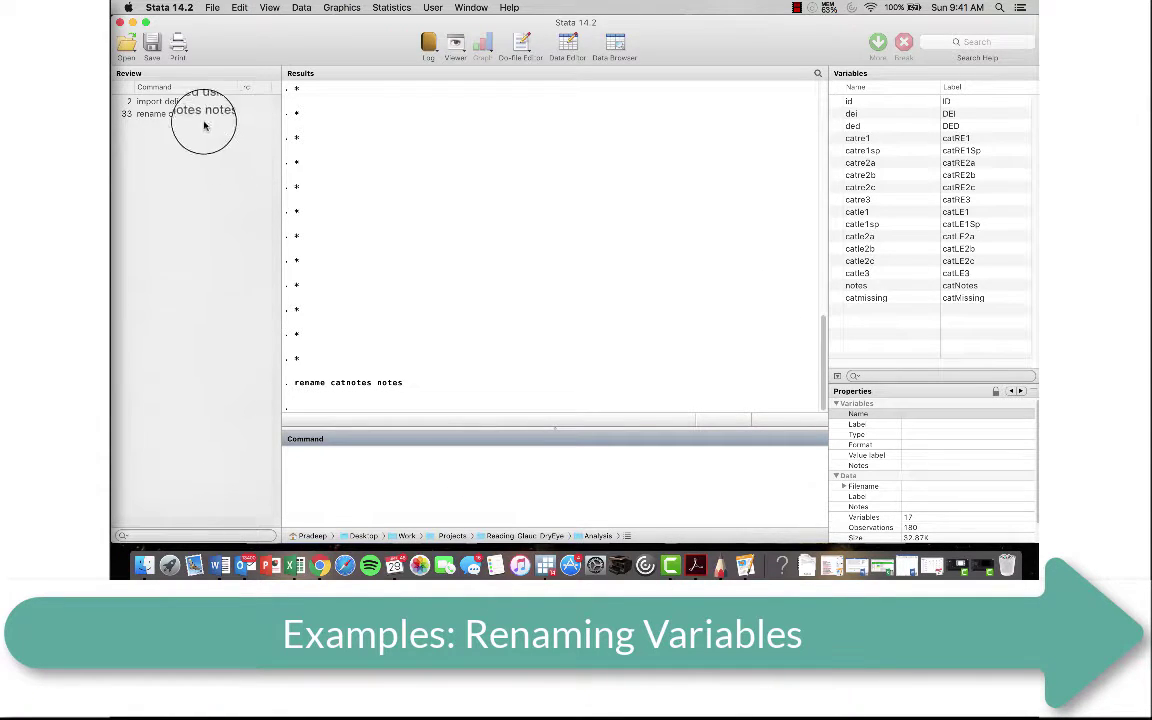
{"action": "type", "text": "ename "}
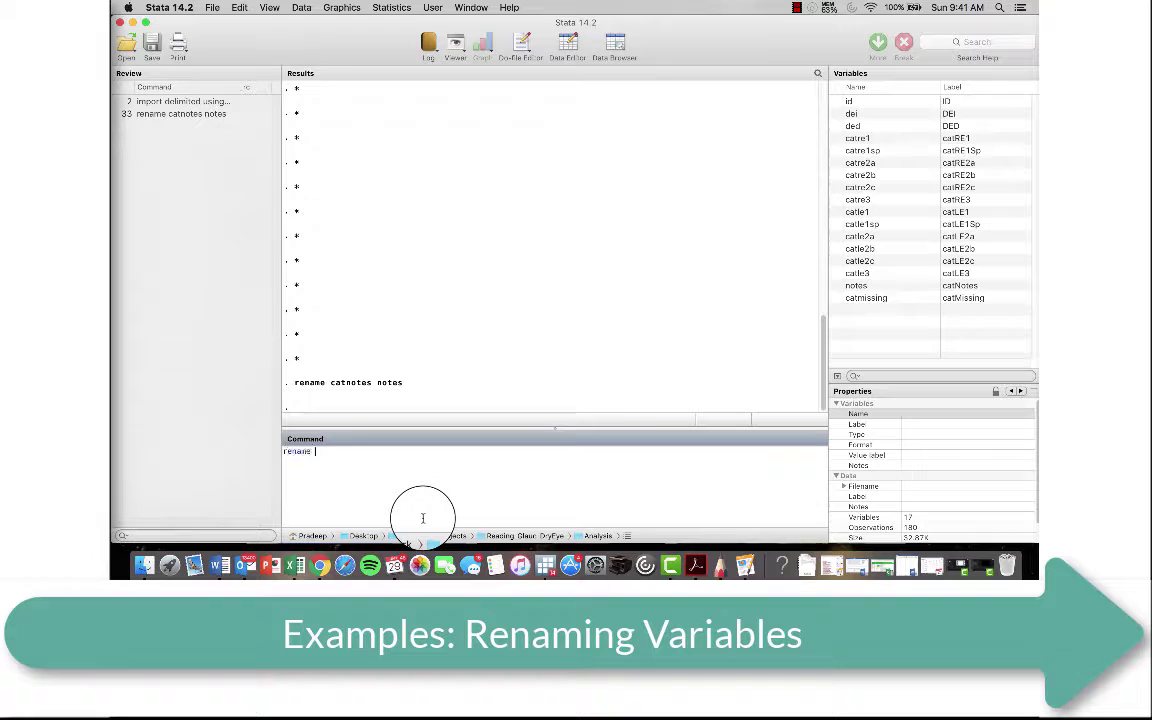
{"action": "type", "text": "catmissing missing"}
{"action": "key", "text": "Return"}
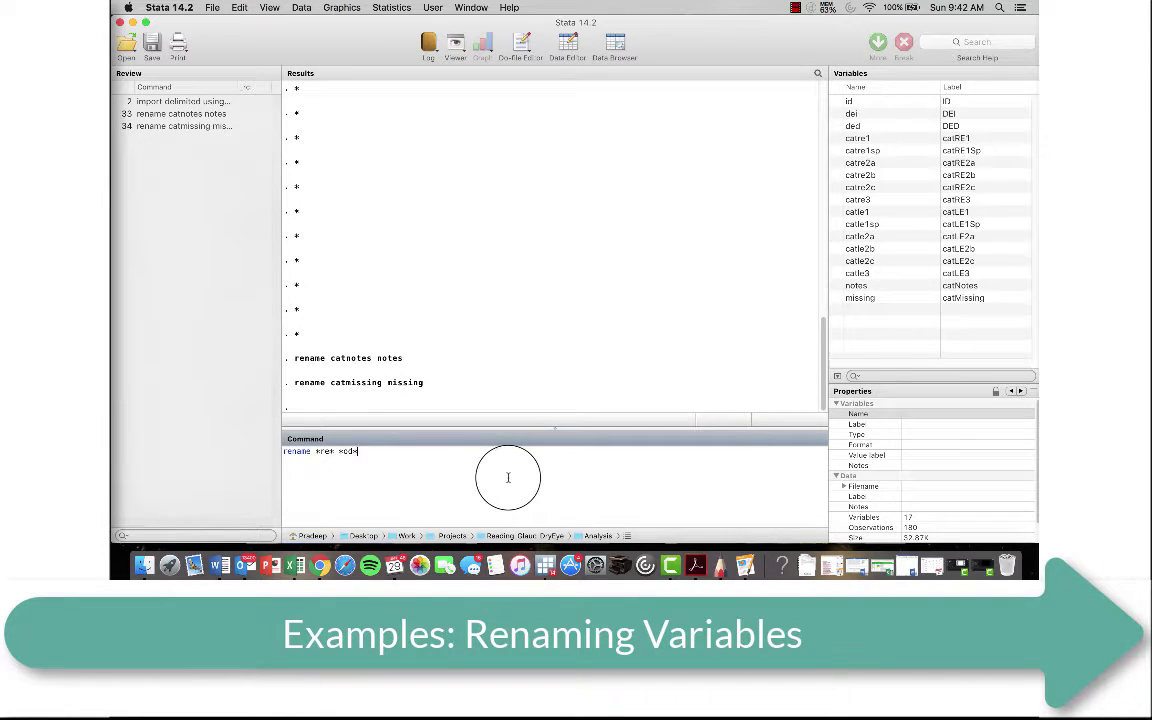
Run 'rename *re* *od*', then edit the recalled command into 'rename *le* *os*' and run it.
{"action": "key", "text": "Return"}
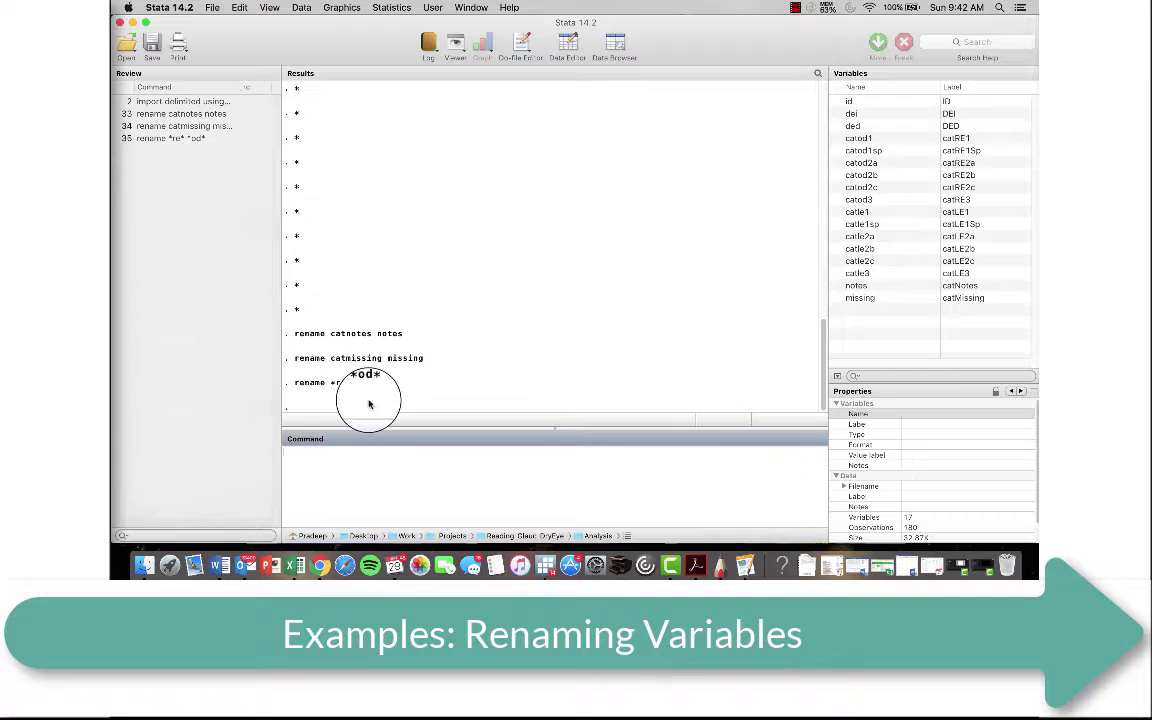
{"action": "left_click", "coordinate": [176, 138]}
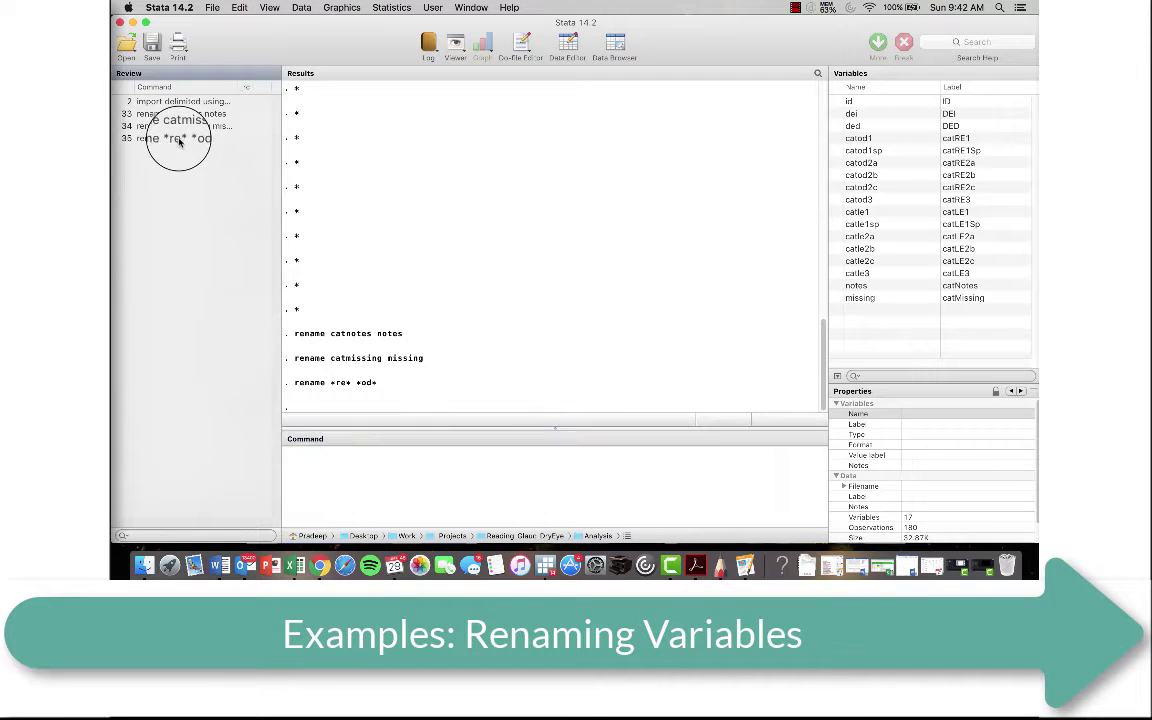
{"action": "left_click", "coordinate": [322, 451]}
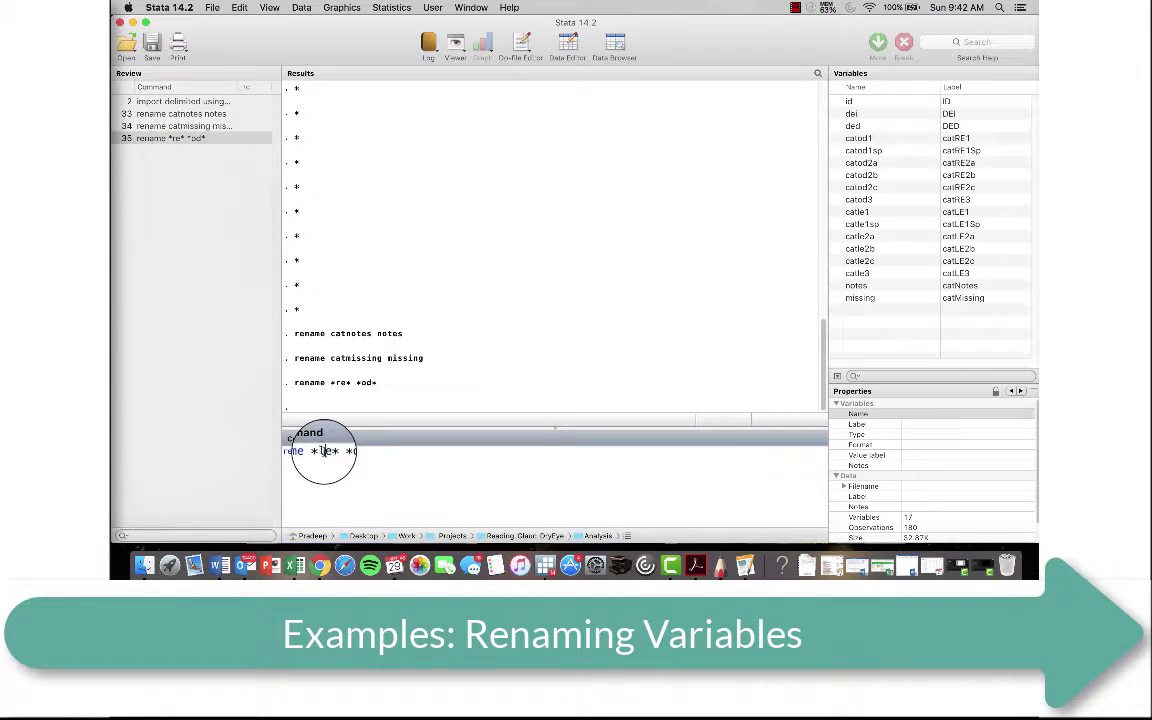
{"action": "key", "text": "BackSpace"}
{"action": "key", "text": "BackSpace"}
{"action": "left_click", "coordinate": [350, 451]}
{"action": "key", "text": "BackSpace"}
{"action": "type", "text": "s"}
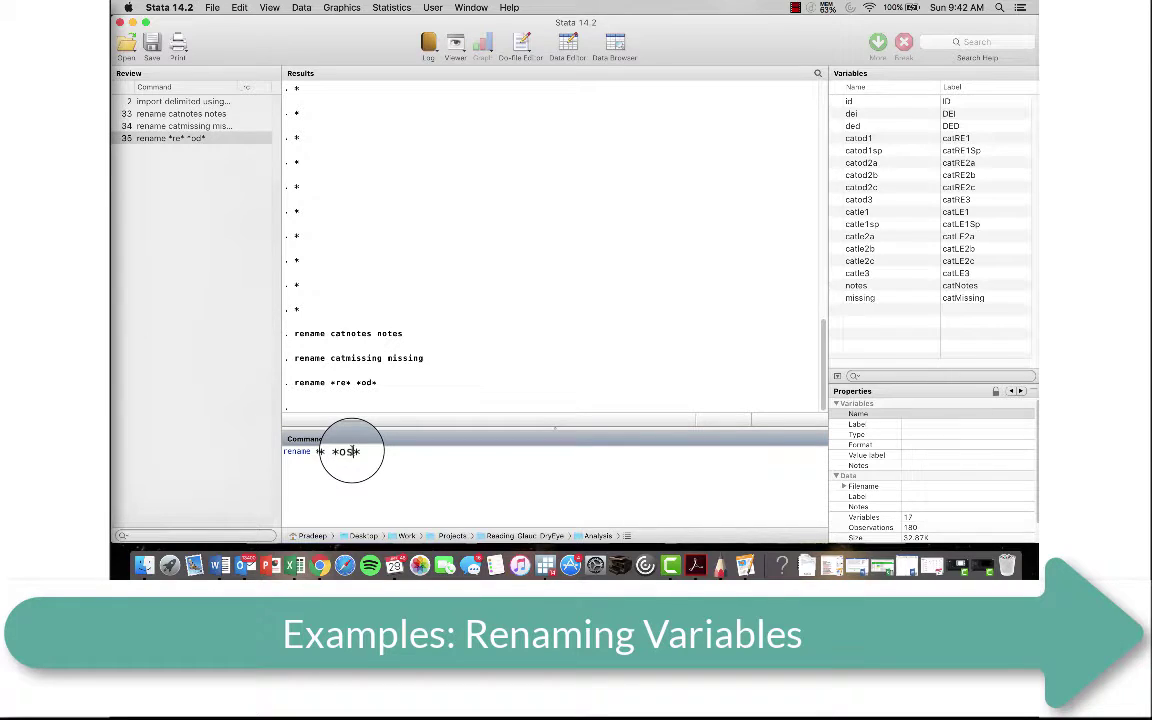
{"action": "type", "text": "le"}
{"action": "key", "text": "Return"}
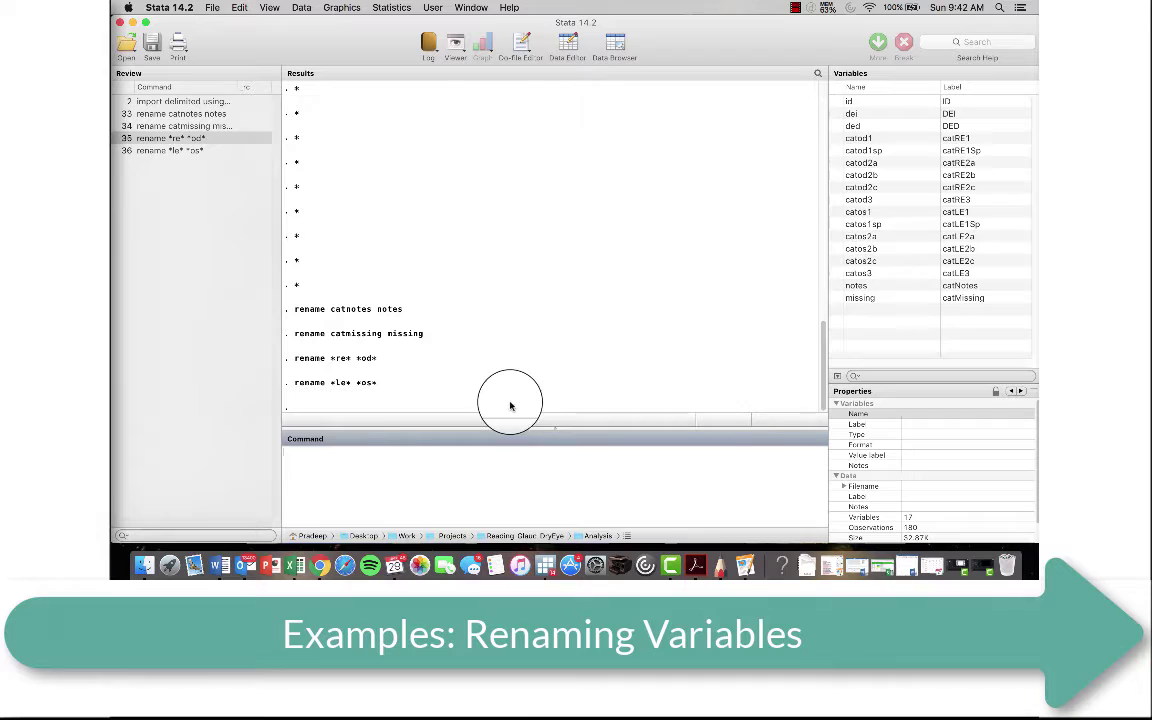
Run 'rename cat* *' to drop the cat prefix, giving od1 through os3.
{"action": "left_click", "coordinate": [349, 455]}
{"action": "type", "text": "ren"}
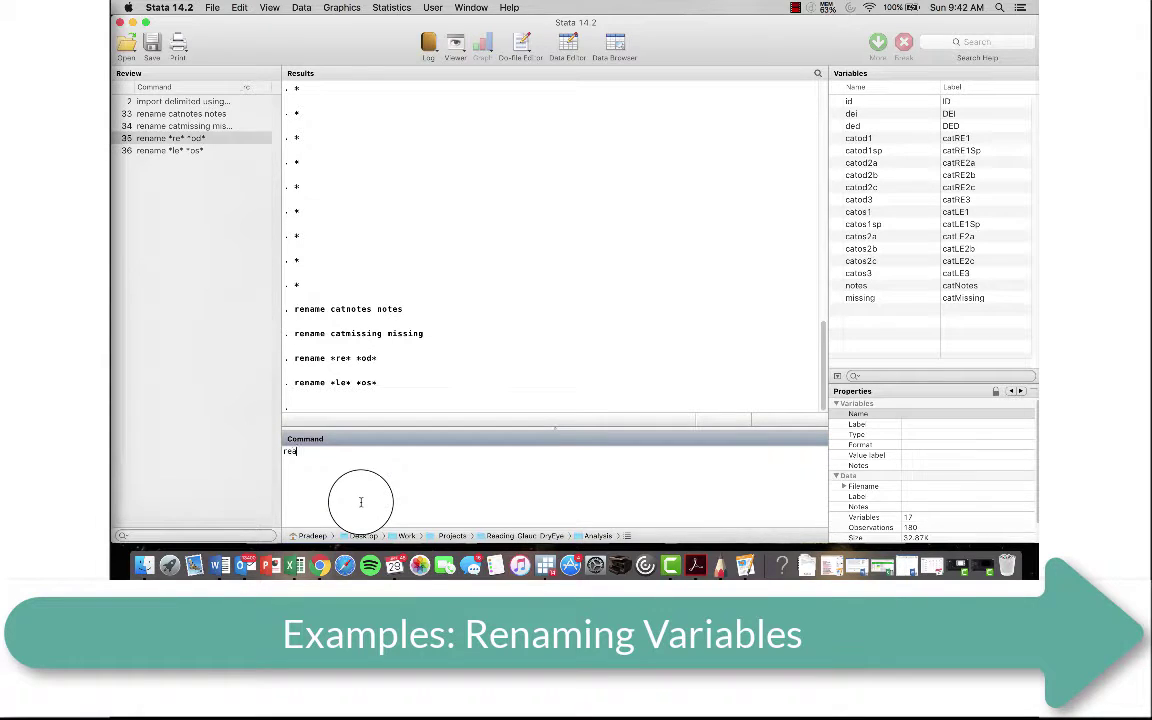
{"action": "type", "text": "ame cat*"}
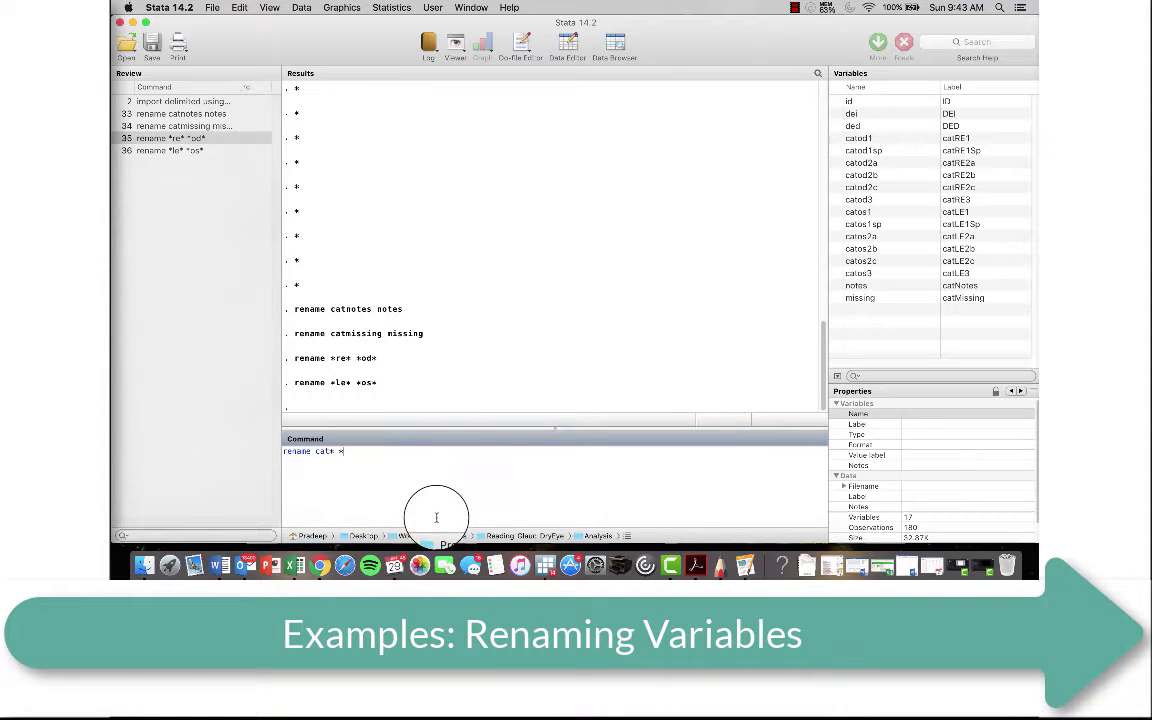
{"action": "key", "text": "Return"}
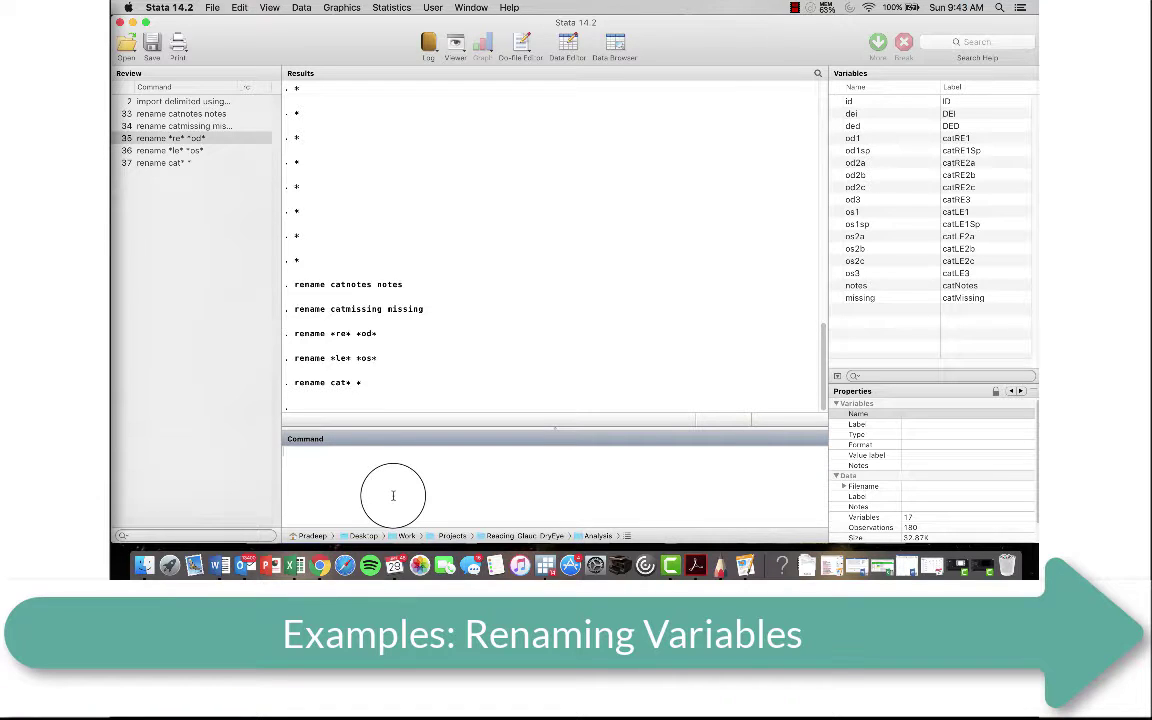
Run 'rename *1 *_lensstatus' after checking the form's lens status wording, making od_lensstatus and os_lensstatus.
{"action": "type", "text": "rename *l"}
{"action": "key", "text": "super+Tab"}
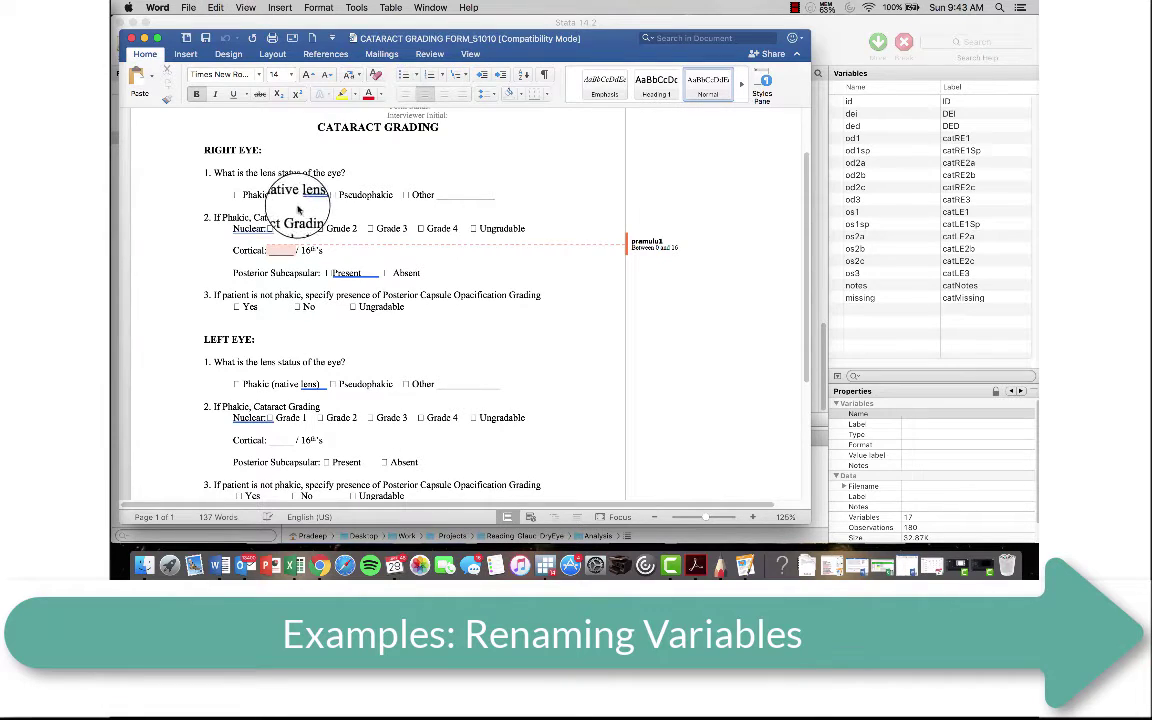
{"action": "key", "text": "super+Tab"}
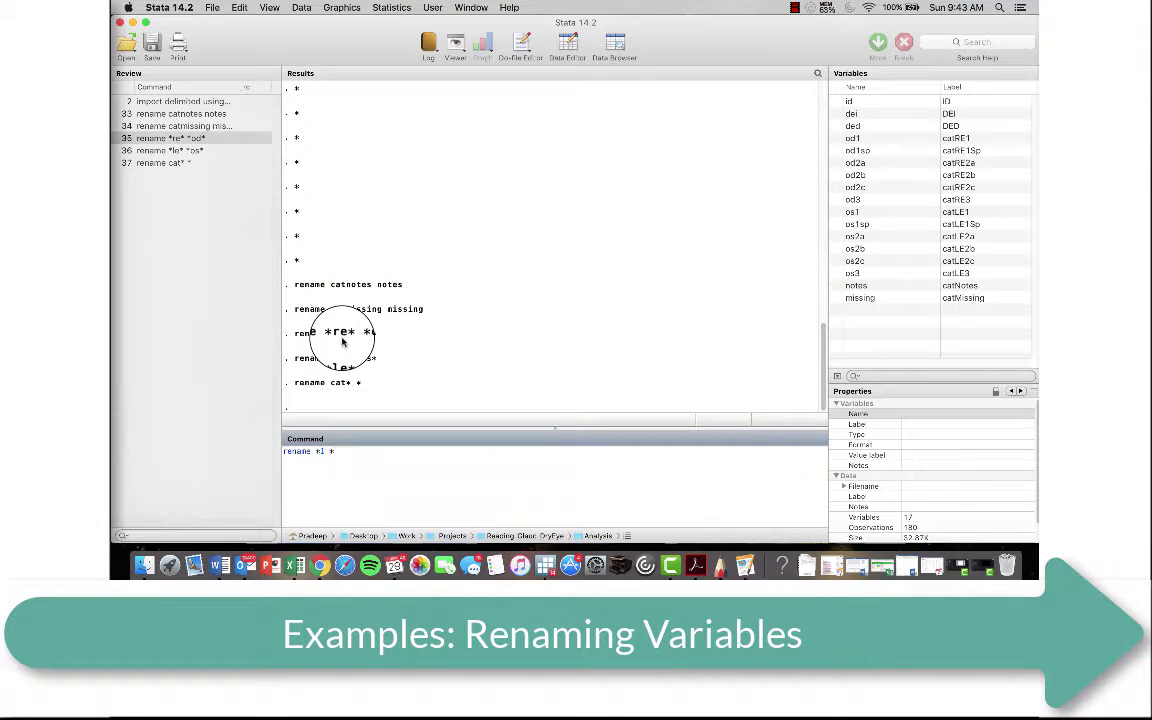
{"action": "type", "text": "ensstatus"}
{"action": "key", "text": "Return"}
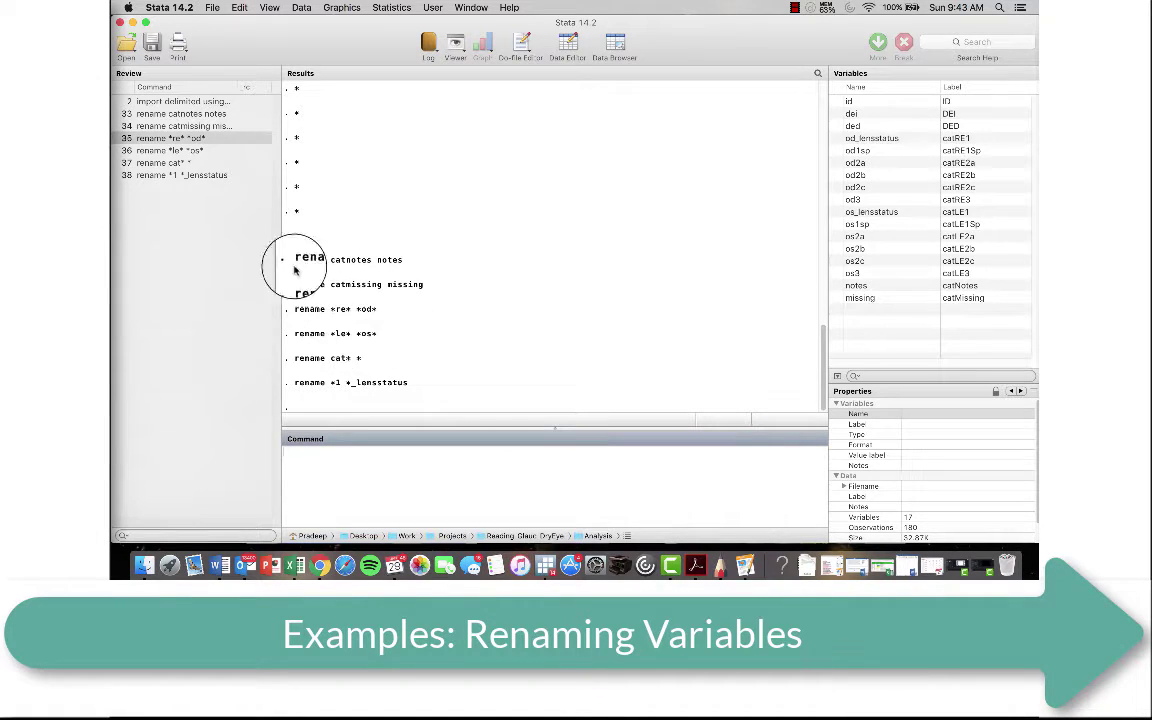
{"action": "left_click", "coordinate": [206, 176]}
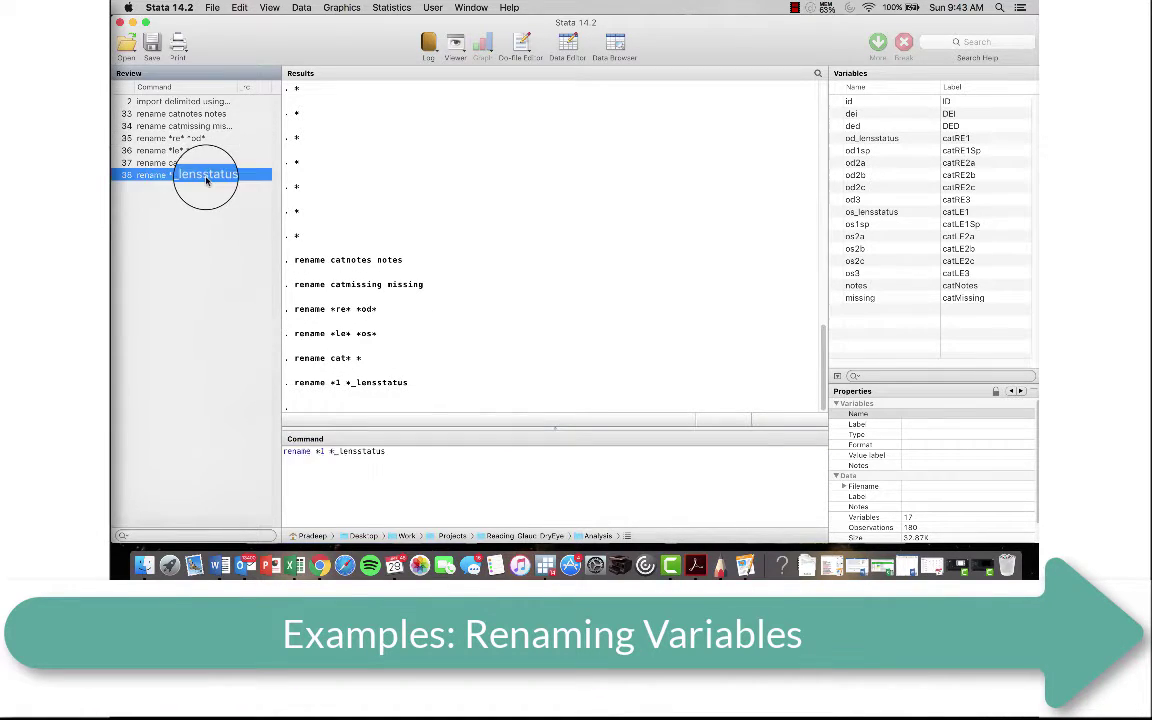
{"action": "left_click", "coordinate": [323, 452]}
Rename the *2a variables to *_nuclear, checking the grading form for the name.
{"action": "key", "text": "BackSpace"}
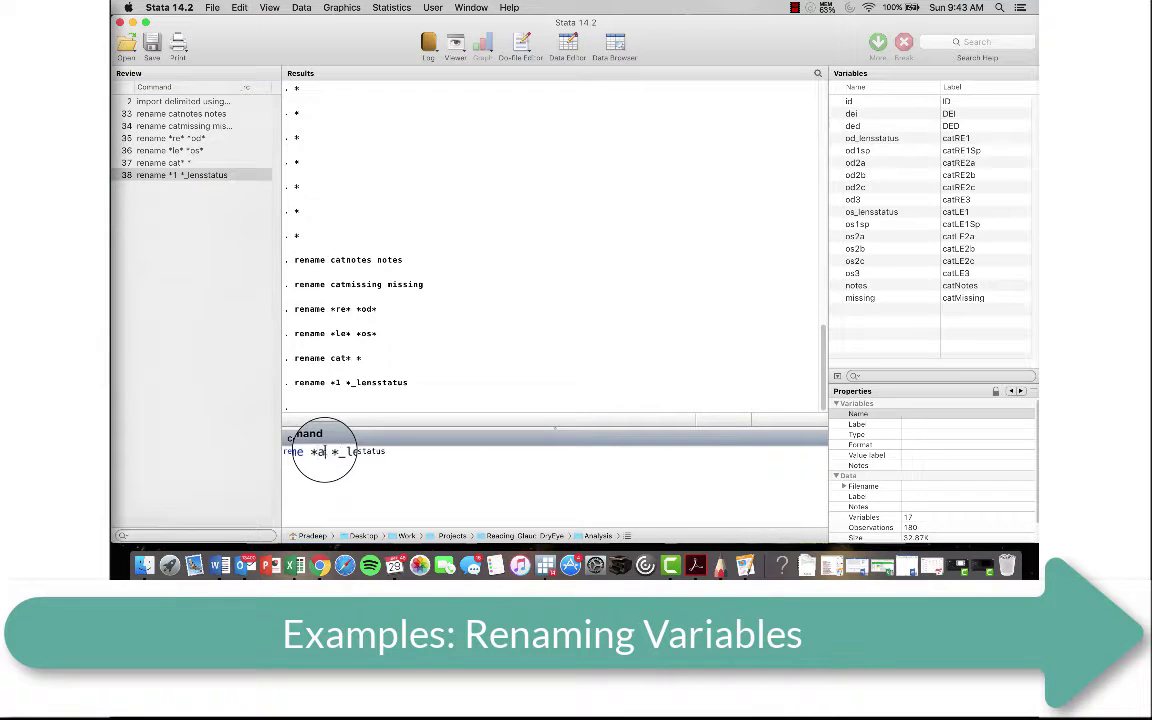
{"action": "type", "text": "rena"}
{"action": "key", "text": "super+Tab"}
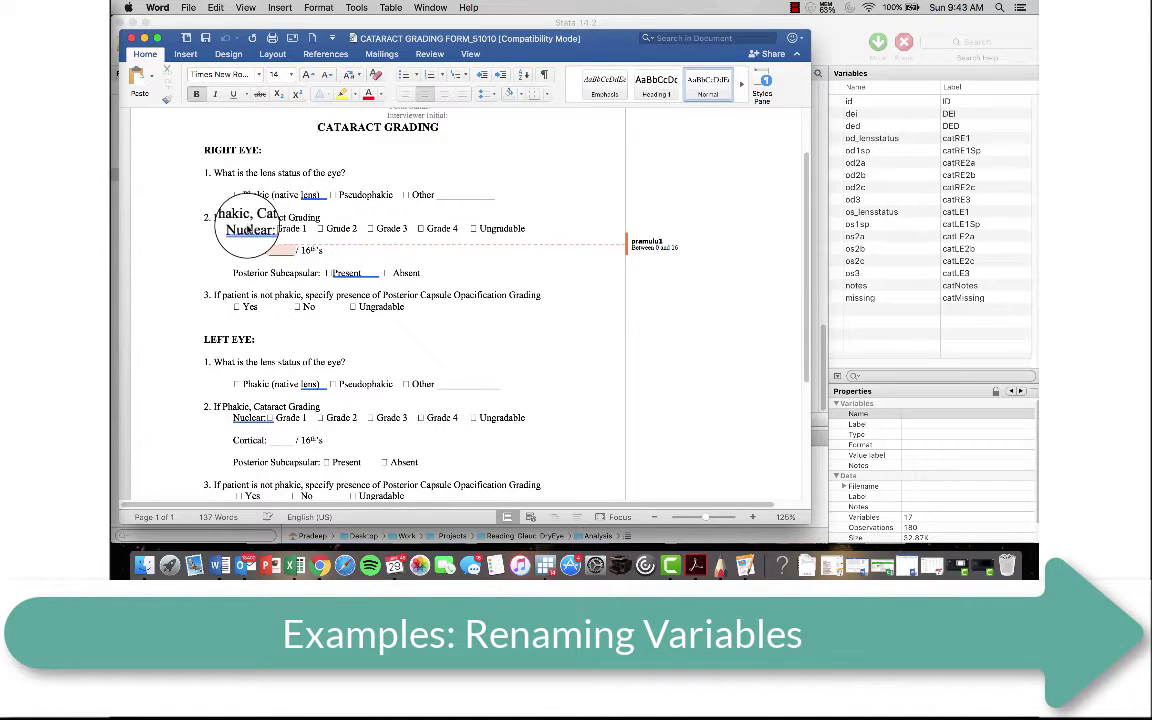
{"action": "key", "text": "super+Tab"}
{"action": "left_click", "coordinate": [403, 451]}
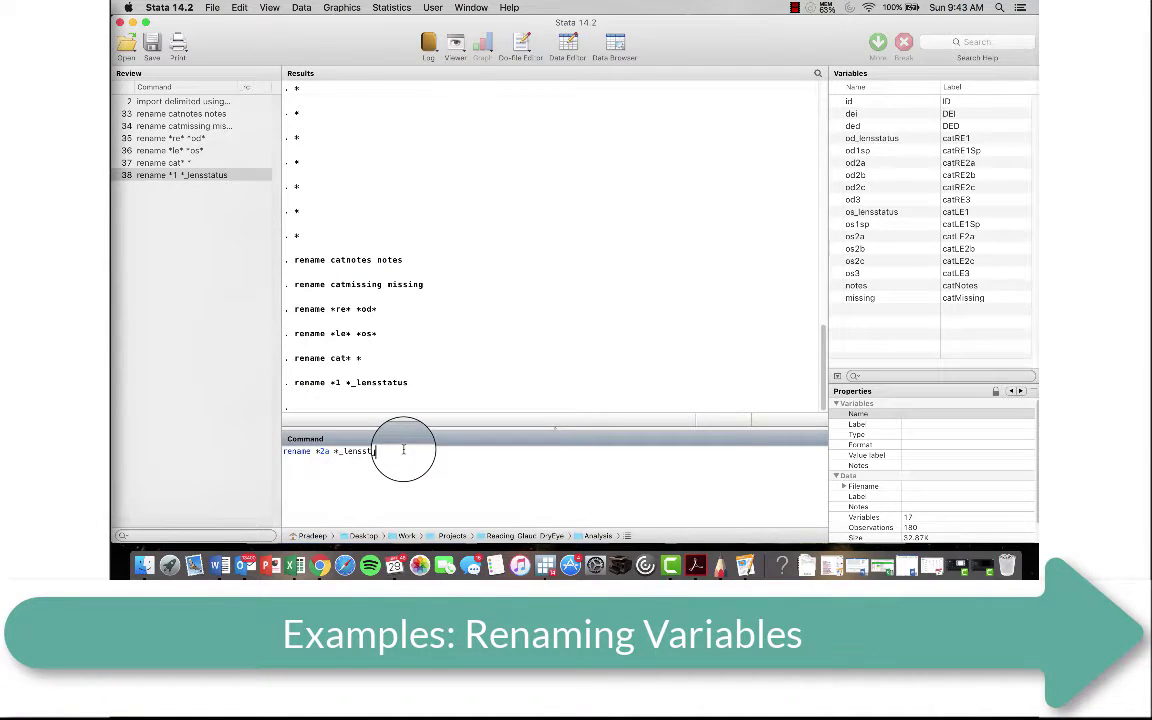
{"action": "type", "text": "nuclear"}
{"action": "key", "text": "Return"}
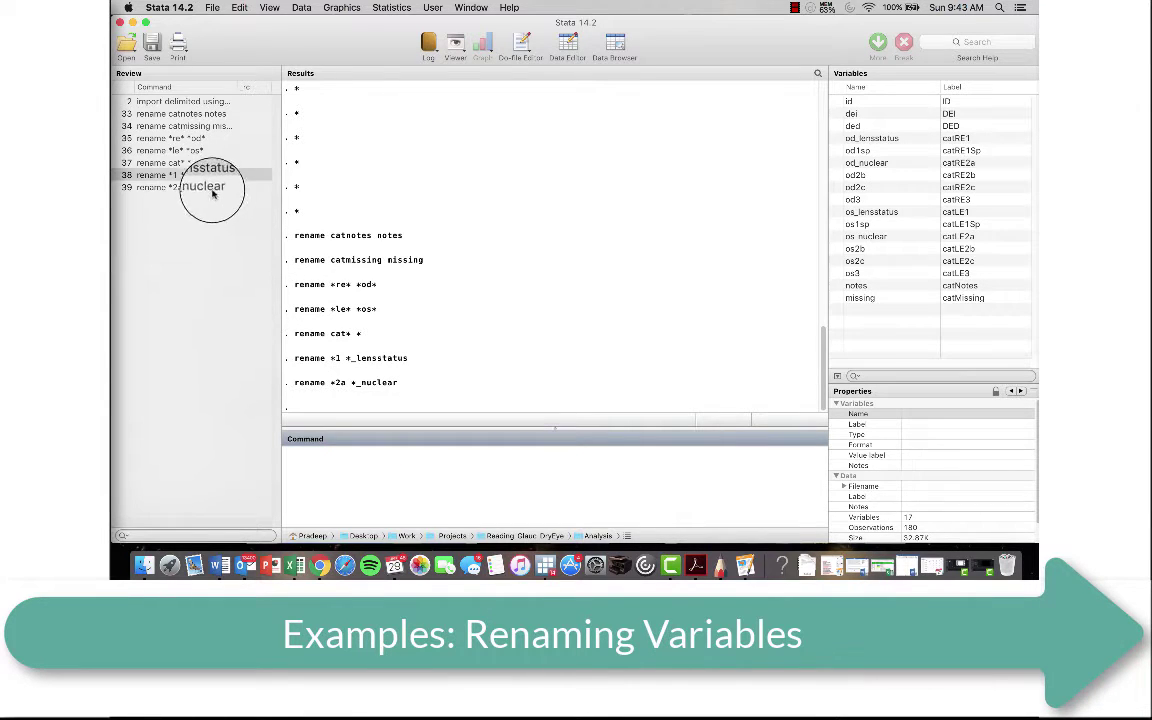
Reuse the nuclear command to rename the *2b variables to *_cortical.
{"action": "left_click", "coordinate": [213, 187]}
{"action": "double_click", "coordinate": [322, 451]}
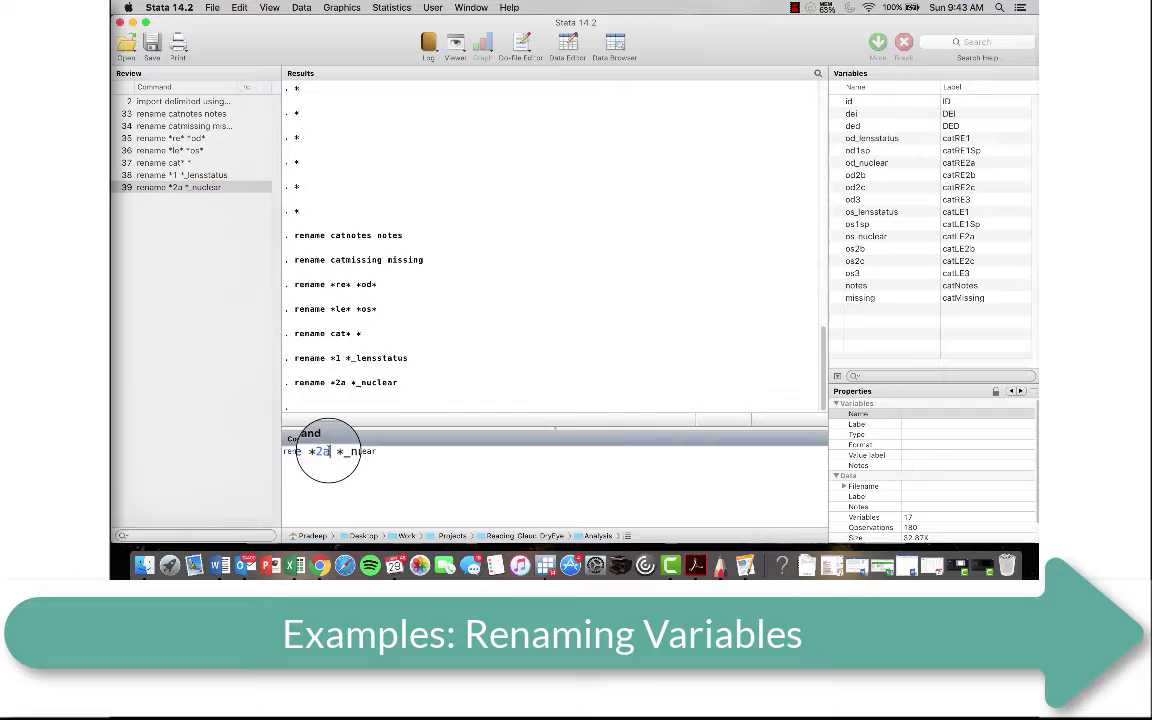
{"action": "type", "text": "2b"}
{"action": "left_click", "coordinate": [388, 451]}
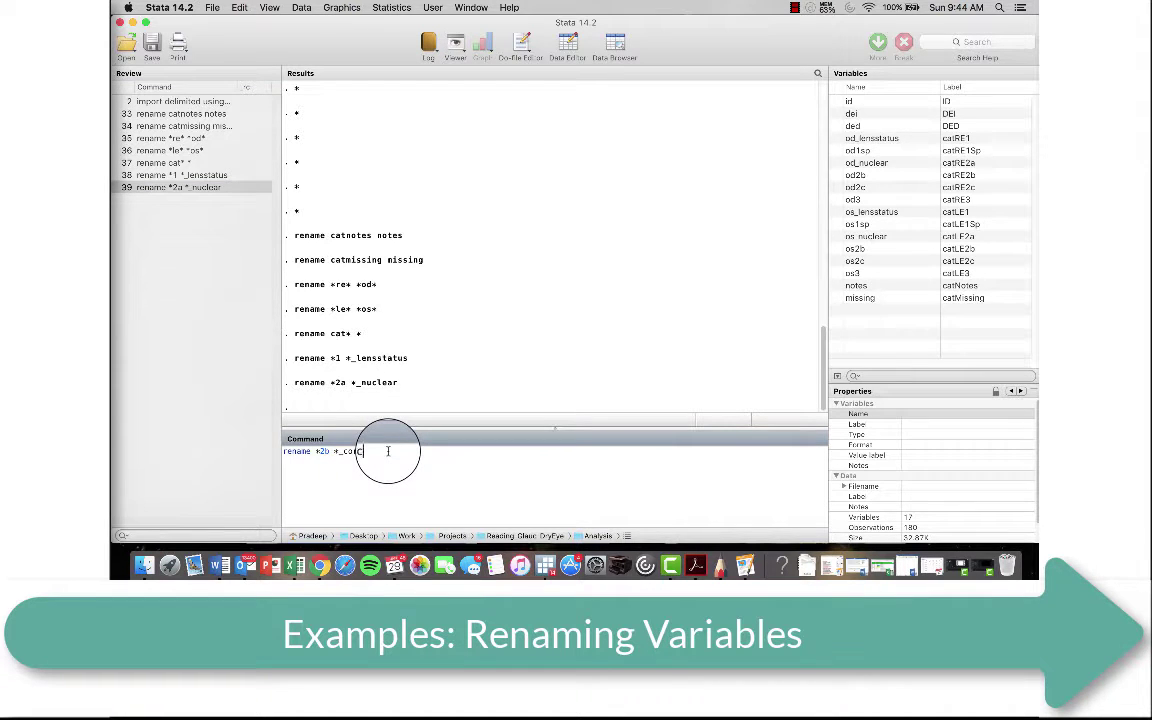
{"action": "type", "text": "cortical"}
{"action": "key", "text": "Return"}
Edit the recalled command to rename the *2c variables to *_psc.
{"action": "left_click", "coordinate": [195, 199]}
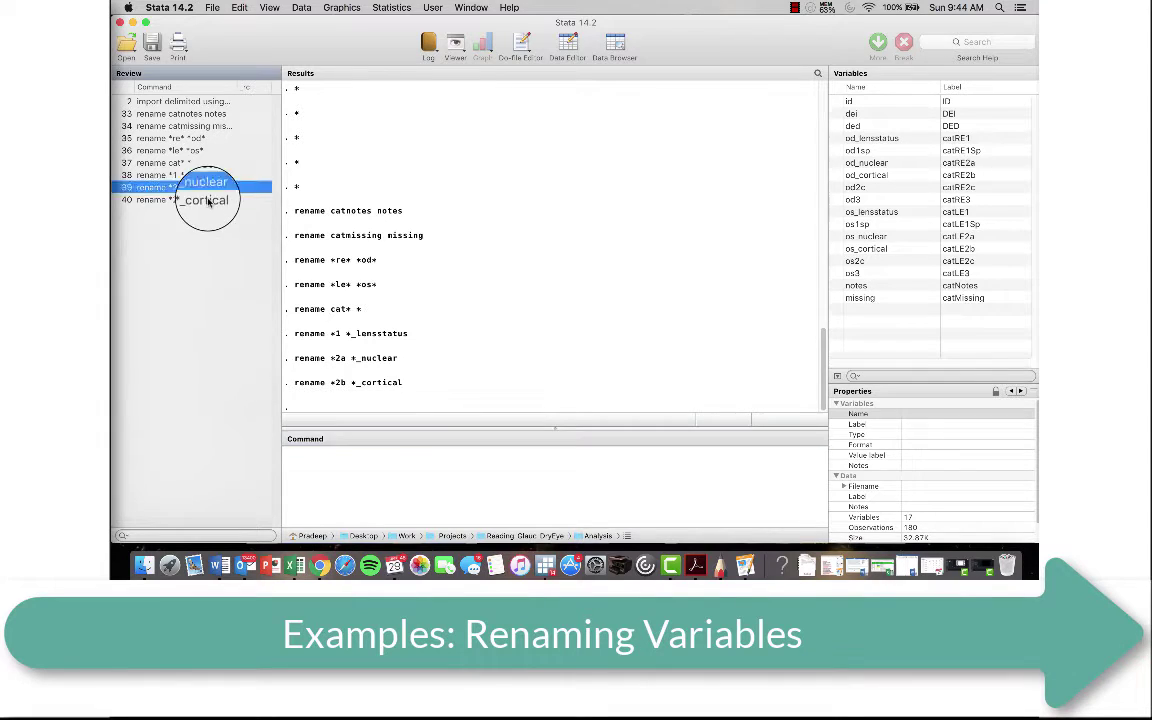
{"action": "double_click", "coordinate": [326, 451]}
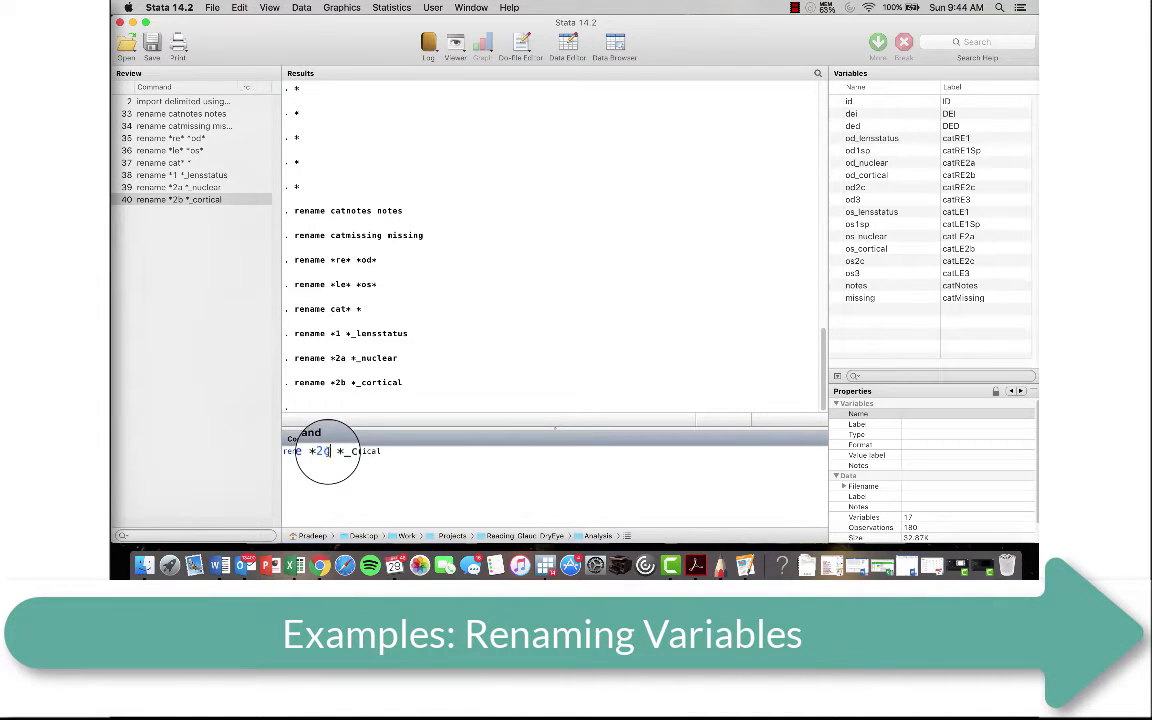
{"action": "type", "text": "2c"}
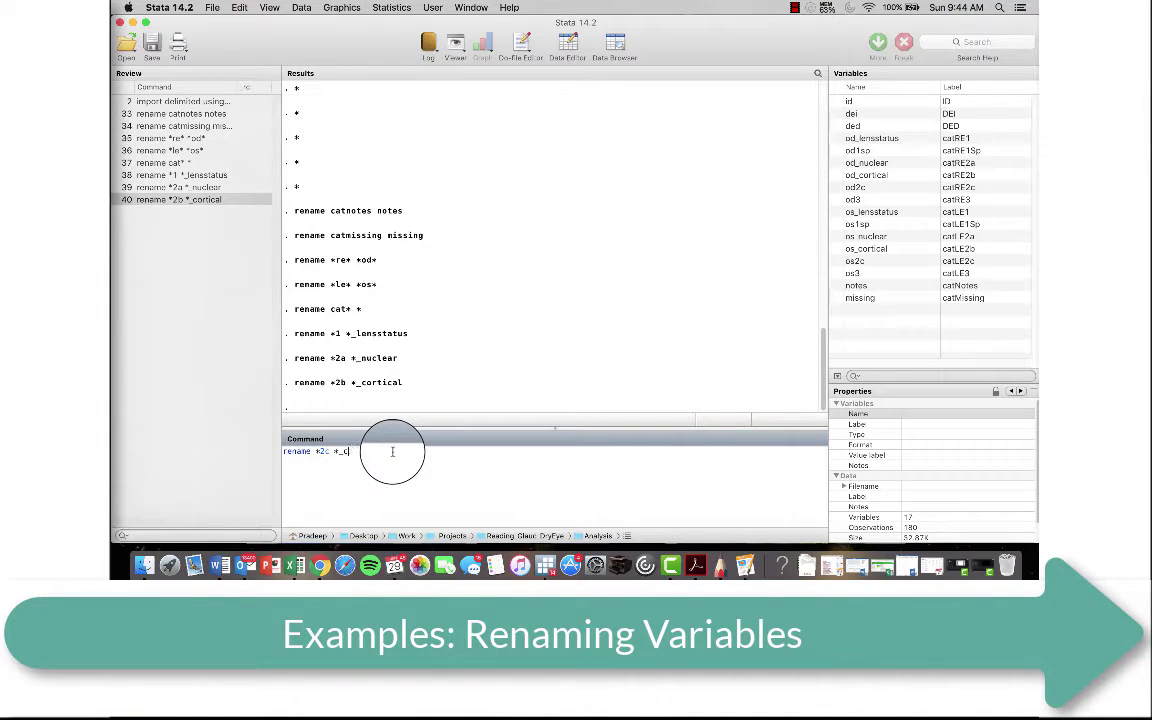
{"action": "key", "text": "Return"}
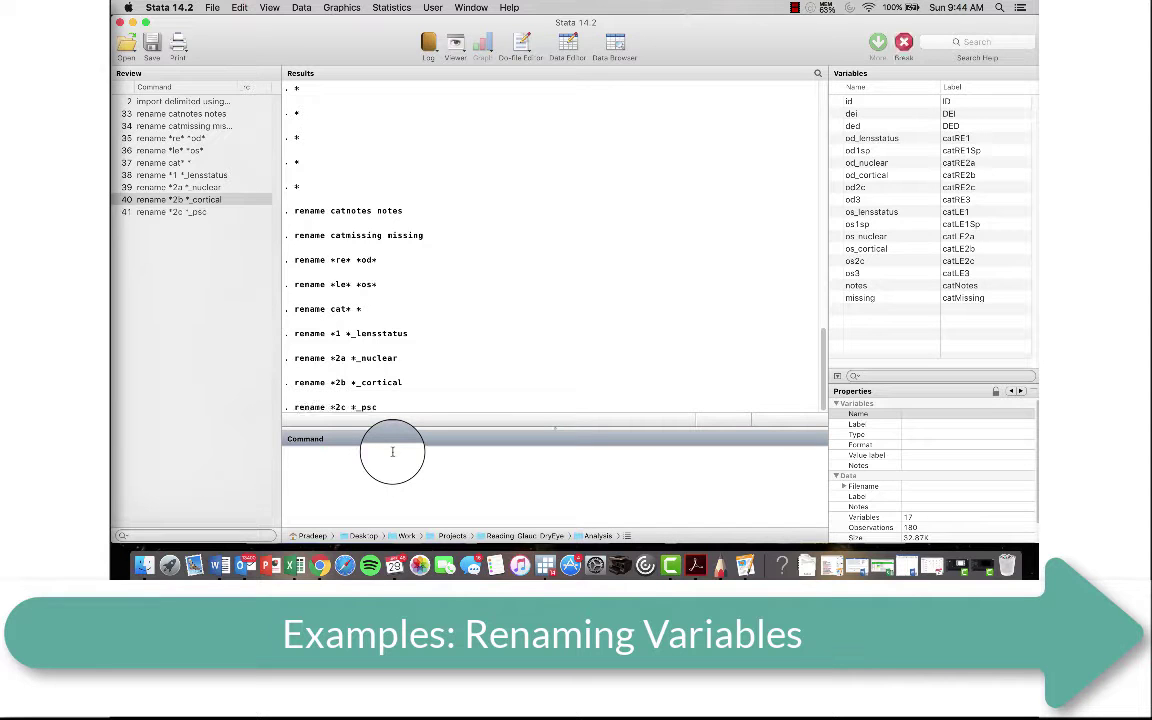
Edit the recalled command to rename the *3 variables to *_pco.
{"action": "left_click", "coordinate": [206, 211]}
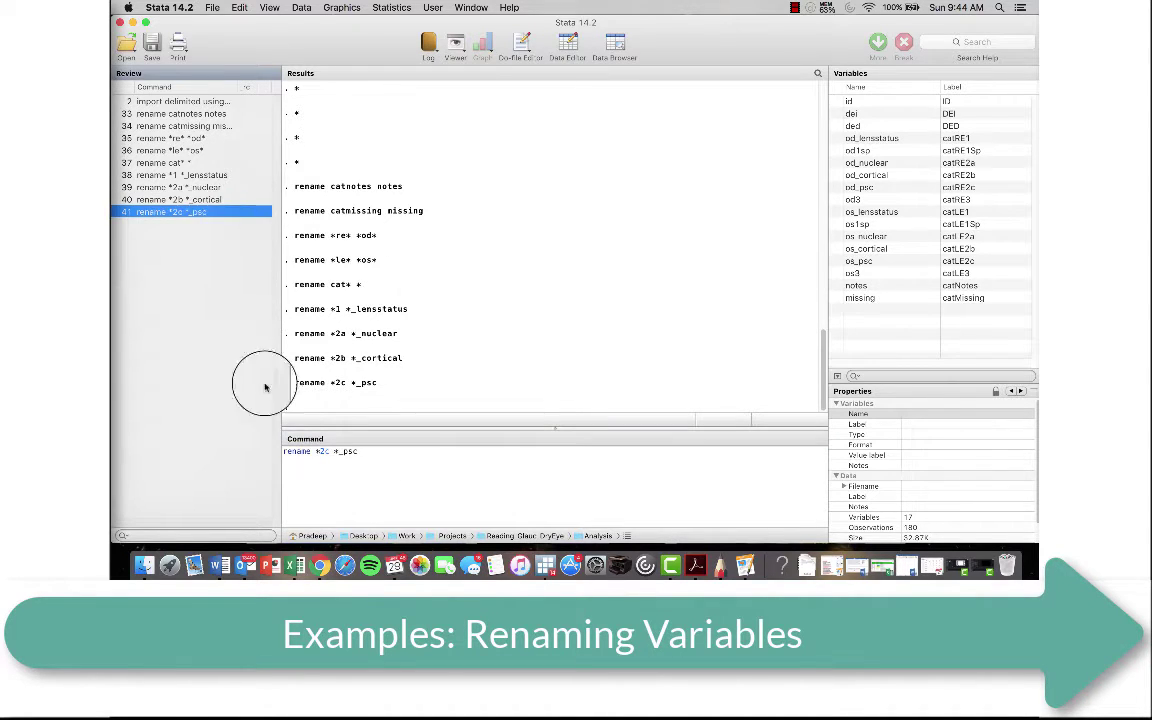
{"action": "left_click", "coordinate": [330, 451]}
{"action": "key", "text": "BackSpace"}
{"action": "key", "text": "BackSpace"}
{"action": "type", "text": "3 *_p"}
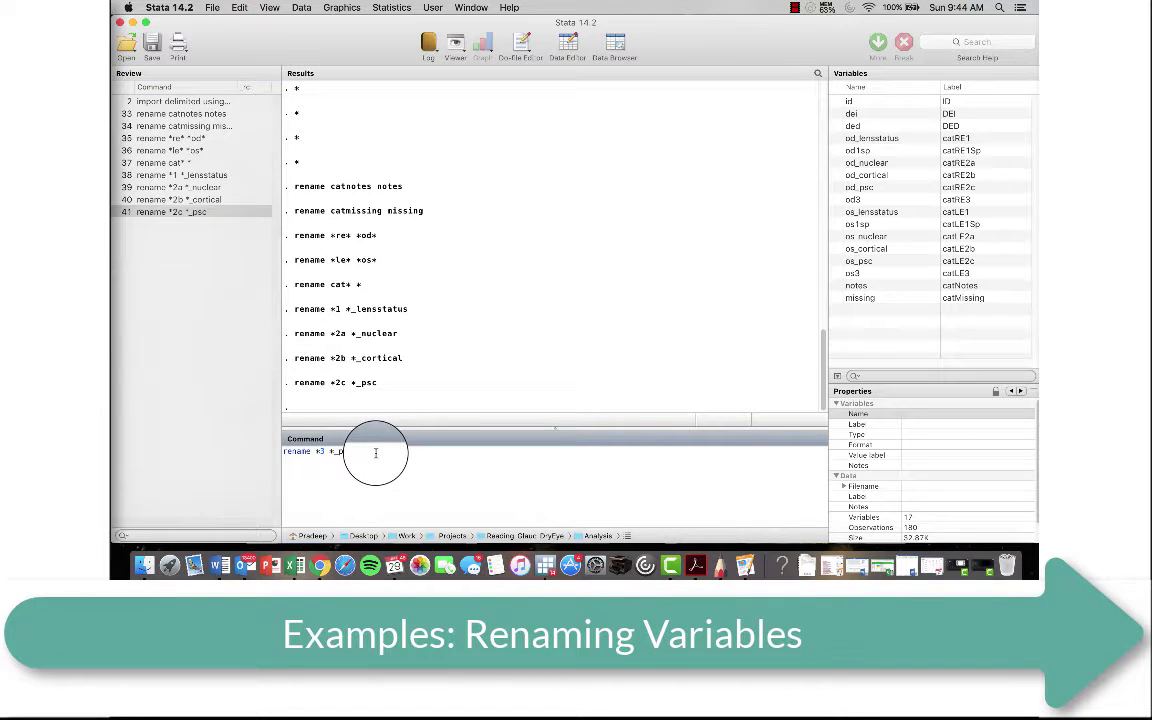
{"action": "type", "text": "co"}
{"action": "key", "text": "Return"}
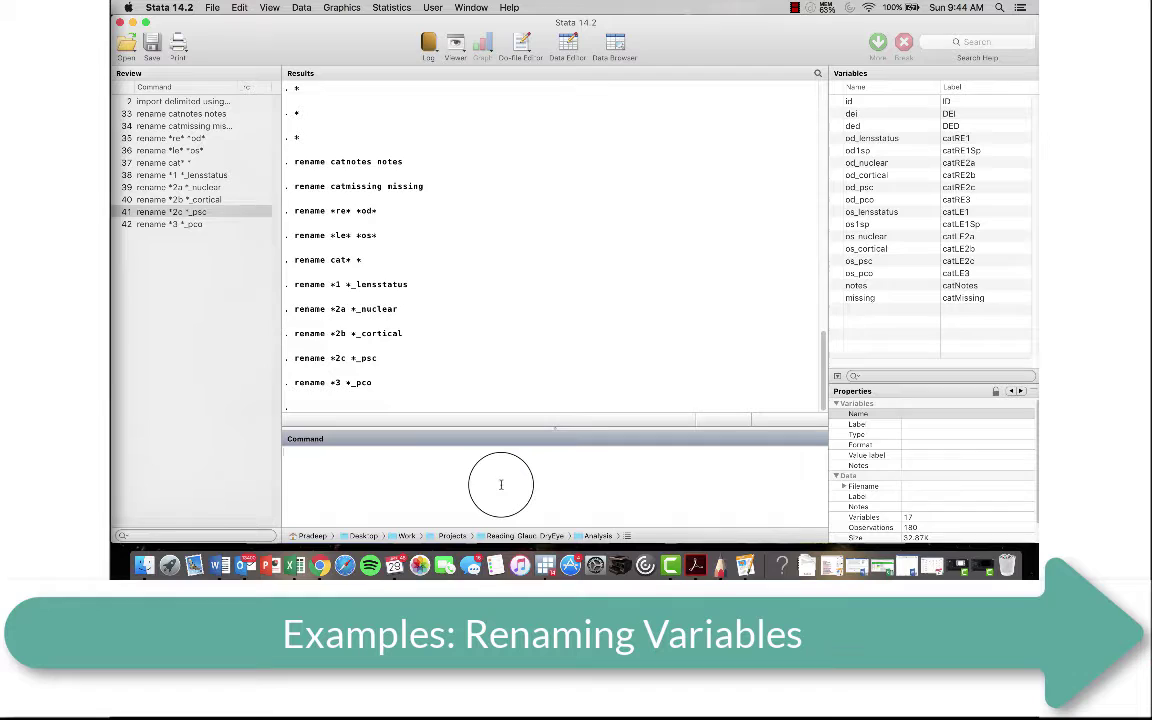
Drop the od1sp and os1sp variables, leaving 15 variables.
{"action": "type", "text": "drop od1sp os"}
{"action": "key", "text": "BackSpace"}
{"action": "key", "text": "BackSpace"}
{"action": "key", "text": "BackSpace"}
{"action": "key", "text": "BackSpace"}
{"action": "key", "text": "BackSpace"}
{"action": "key", "text": "Return"}
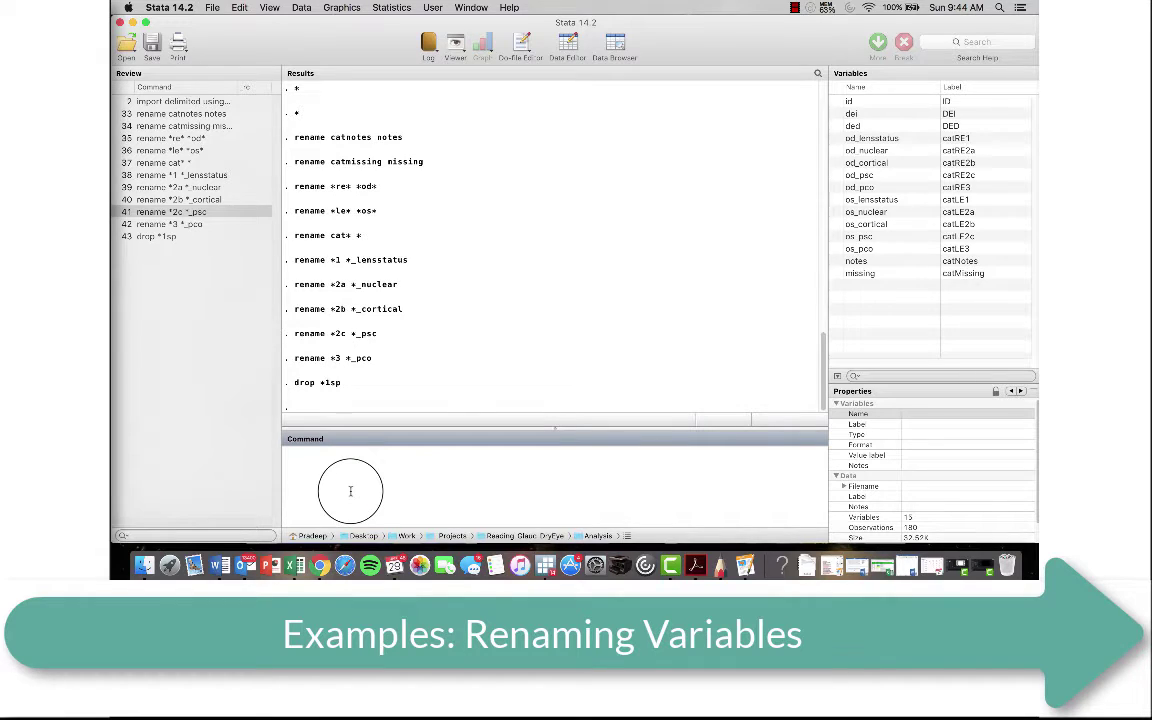
Run 'rename (od_nuclear os_nuclear) (os_nuclear od_nuclear)' and recall it to rerun.
{"action": "type", "text": "ename (od_nuclear "}
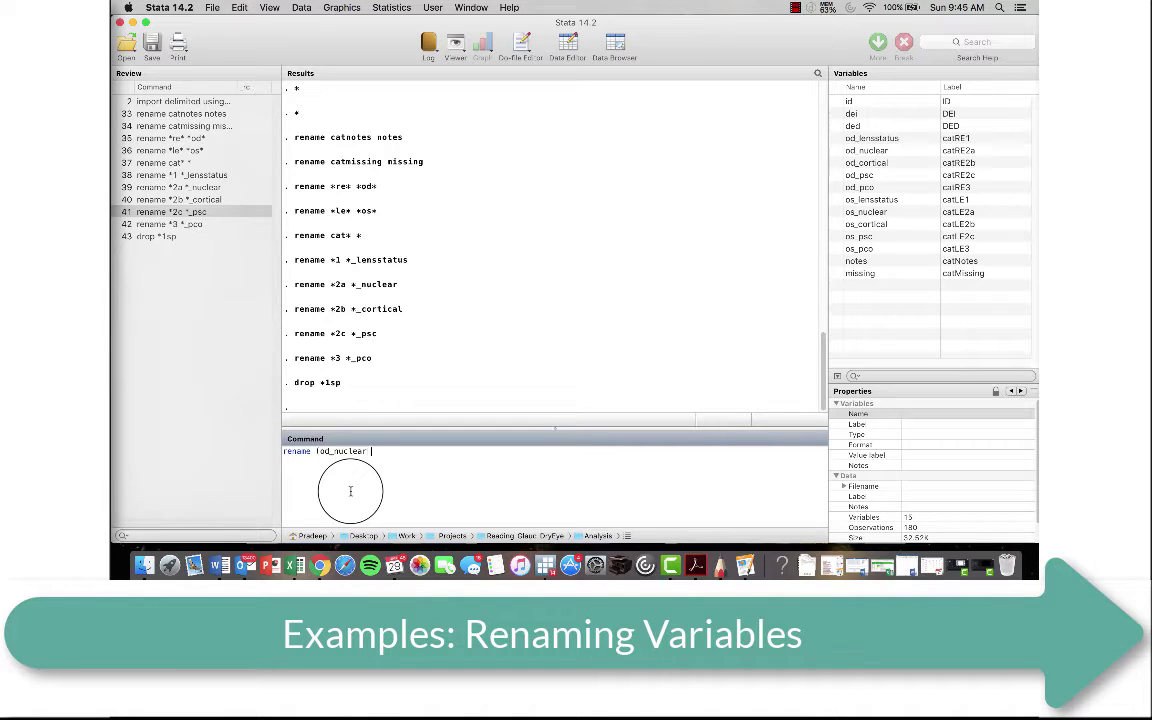
{"action": "type", "text": "os"}
{"action": "type", "text": "_nuclea"}
{"action": "type", "text": "r) (os"}
{"action": "type", "text": "_nucle"}
{"action": "type", "text": "ar o"}
{"action": "type", "text": "d_nuclear"}
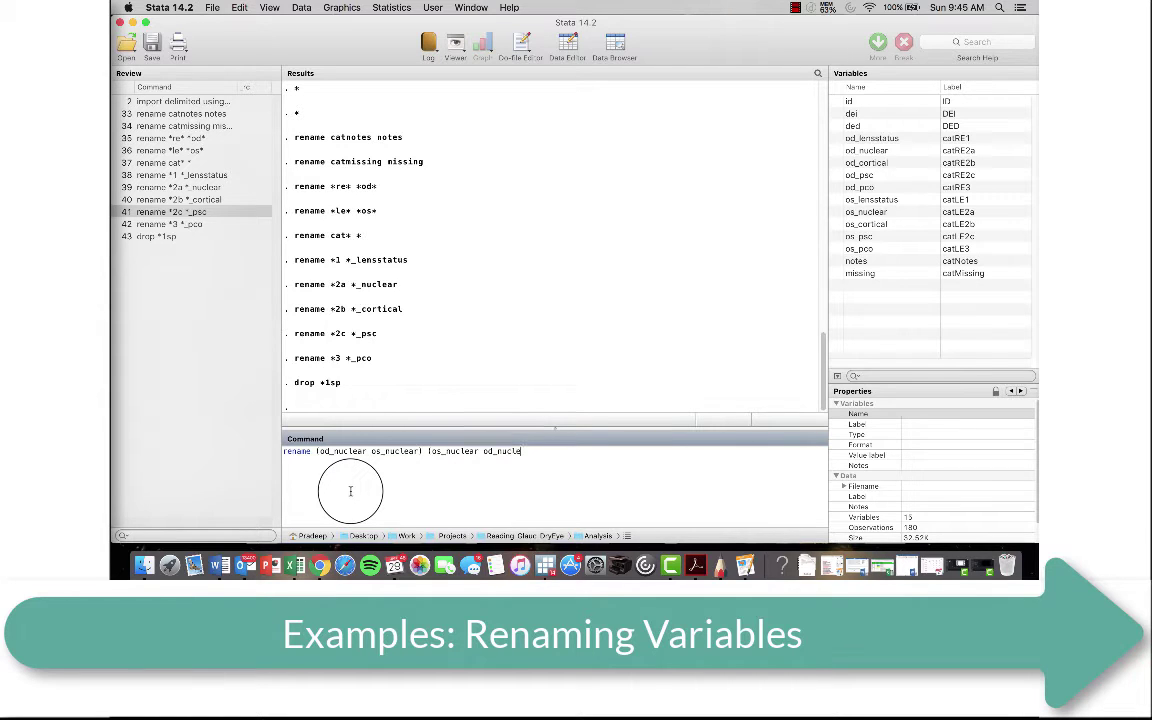
{"action": "type", "text": ")"}
{"action": "key", "text": "Return"}
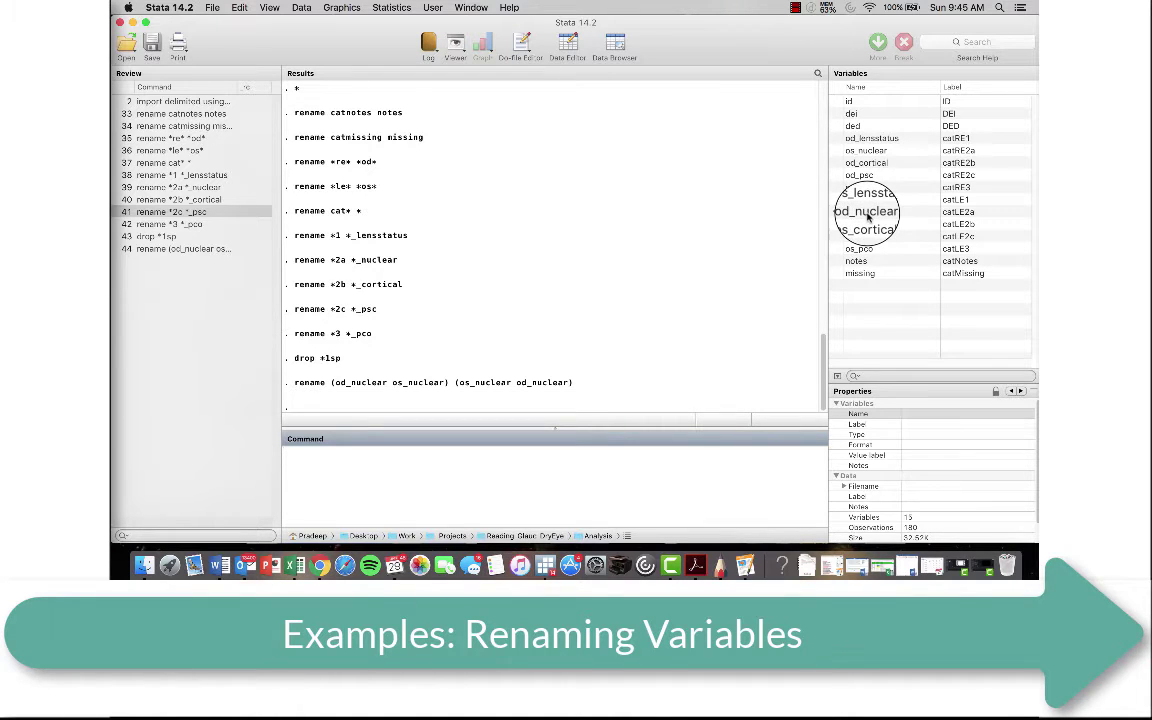
{"action": "left_click", "coordinate": [205, 248]}
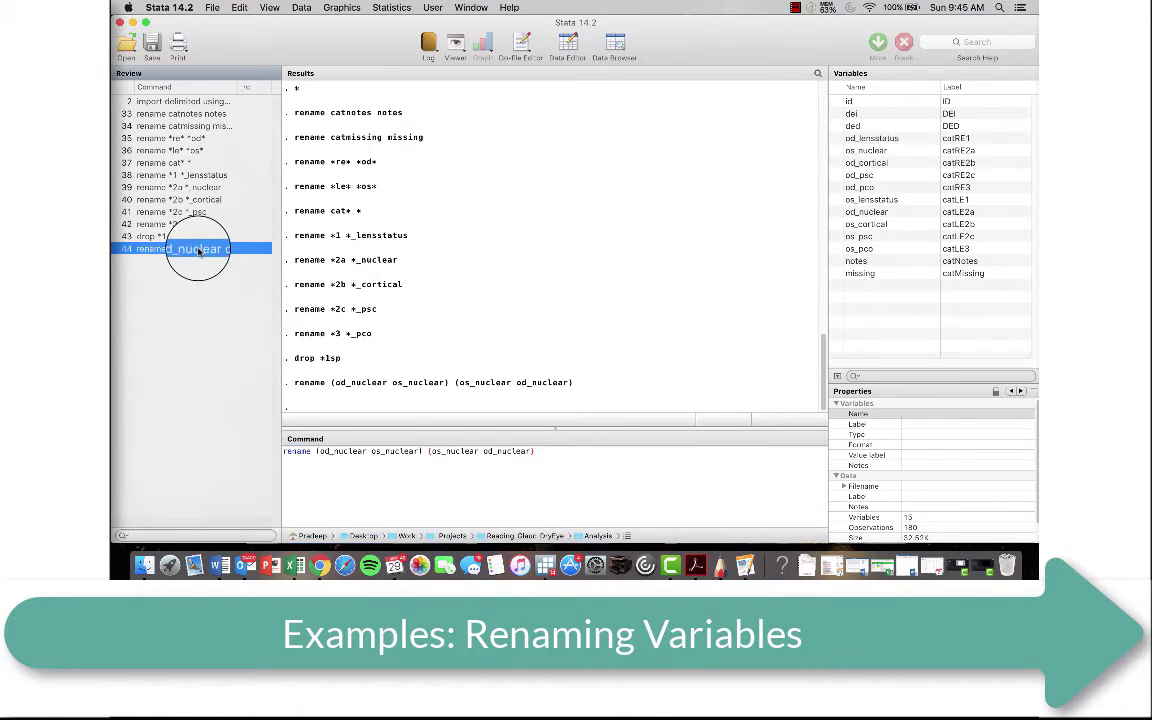
{"action": "left_click", "coordinate": [615, 468]}
Rerun rename (od_nuclear os_nuclear) (os_nuclear od_nuclear) so od_nuclear holds the right-eye grade.
{"action": "key", "text": "Return"}
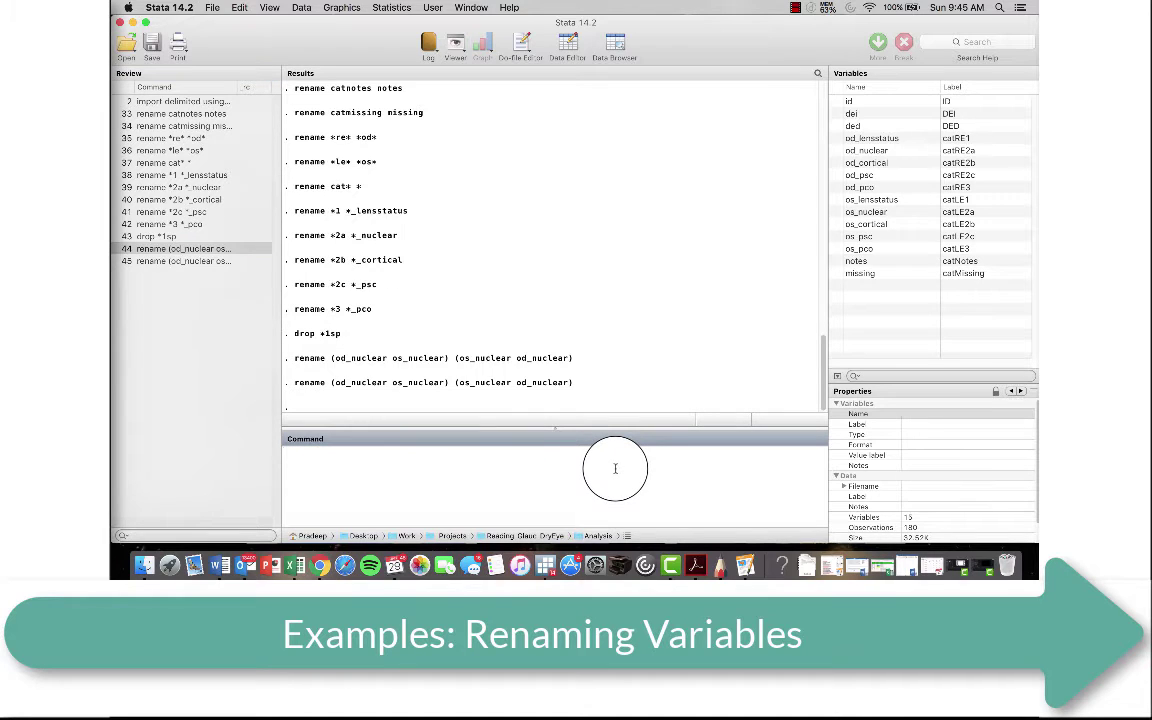